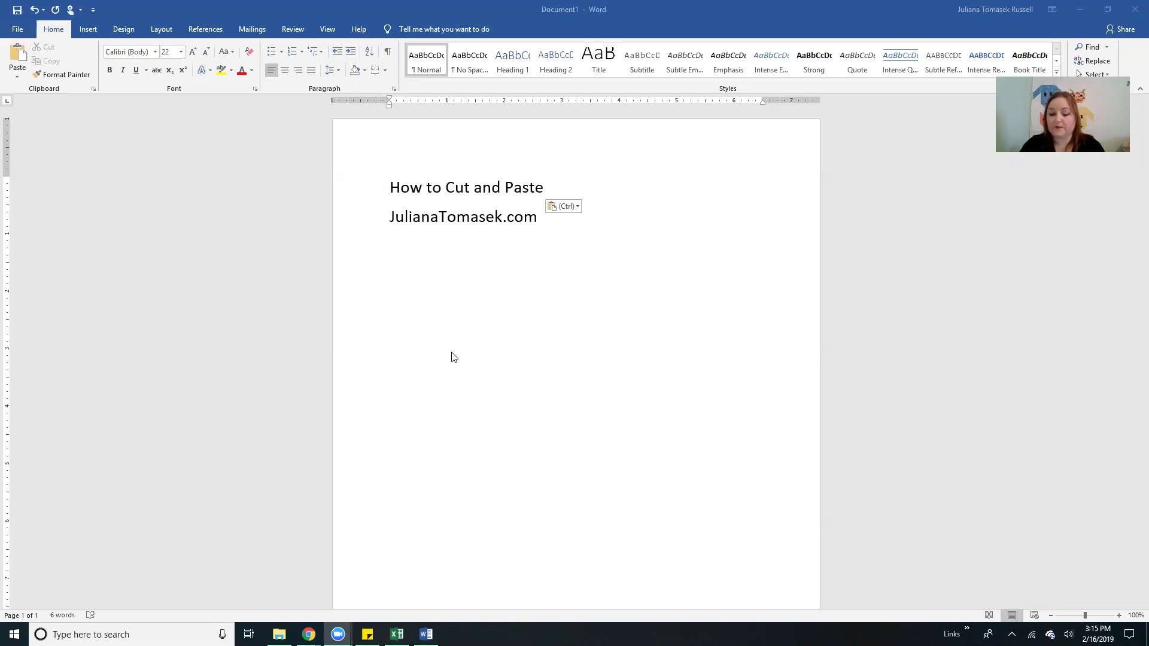
Select the 'How to Cut and Paste' heading, then dismiss its context menu without changes
click(545, 187)
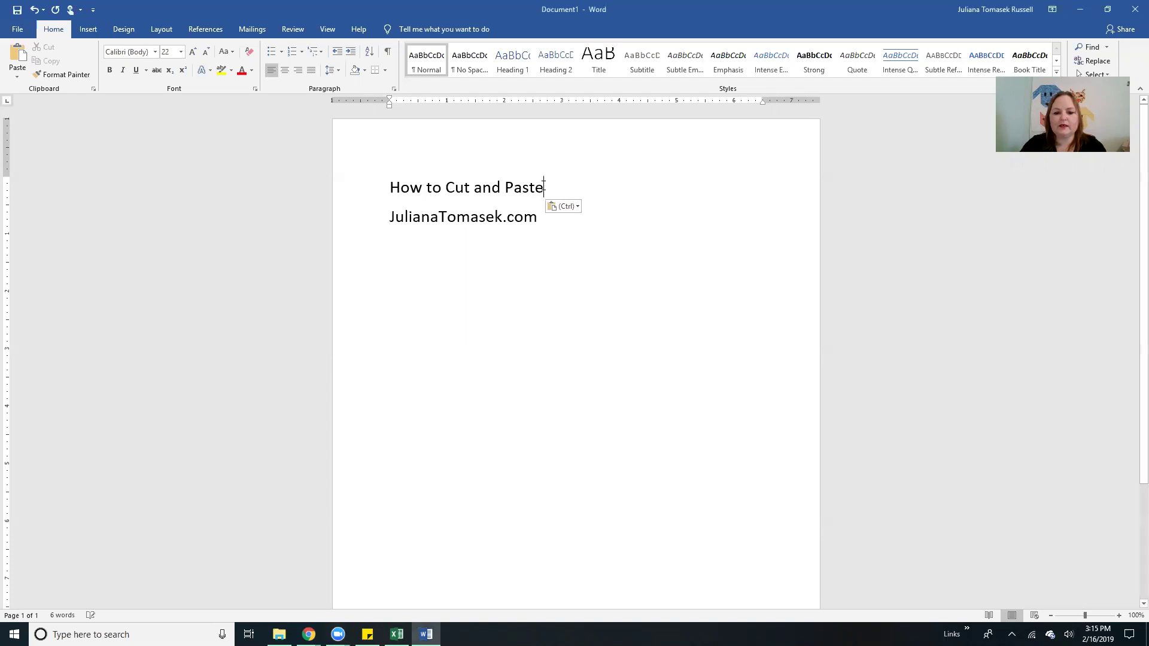
drag(544, 187, 396, 188)
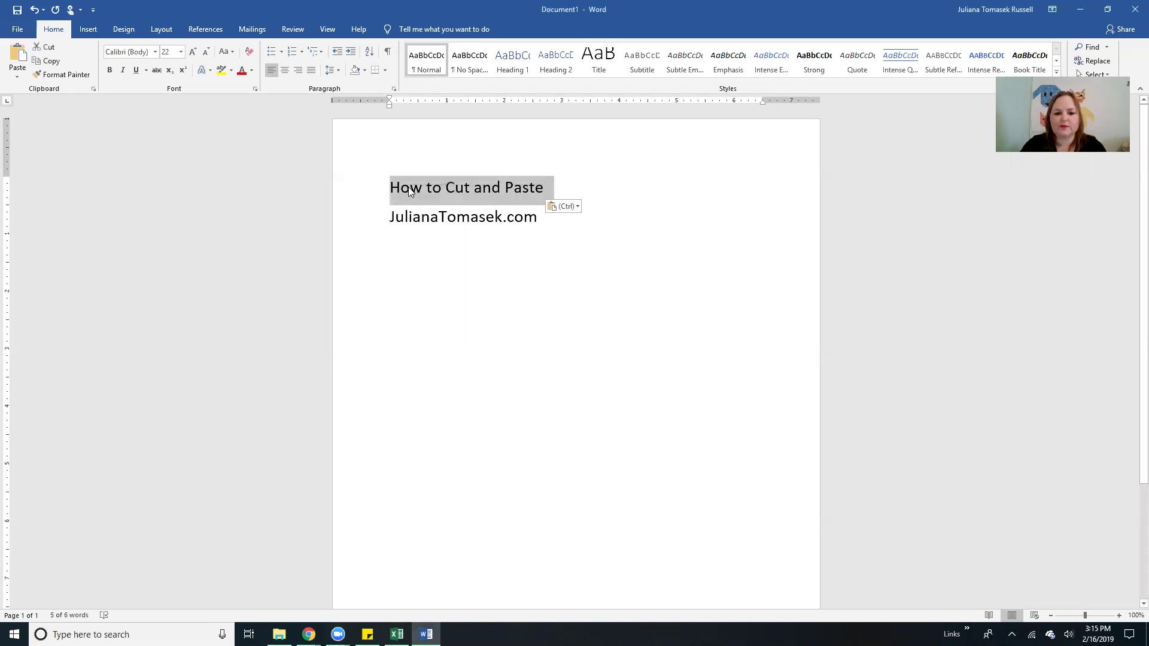
right_click(408, 192)
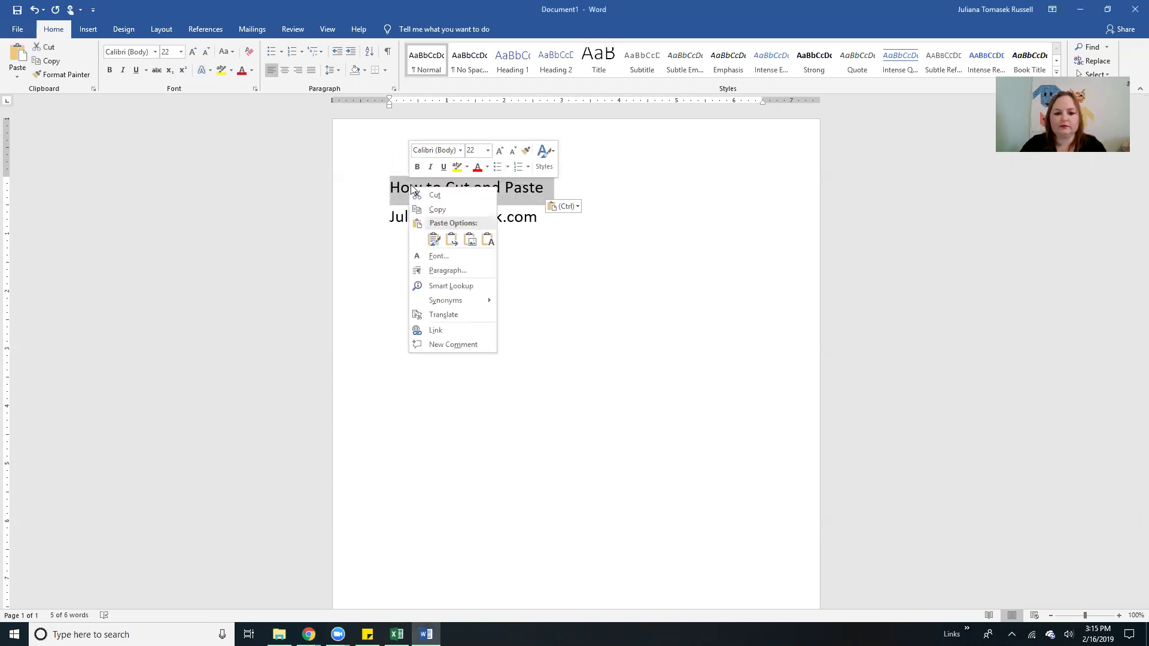
key(Escape)
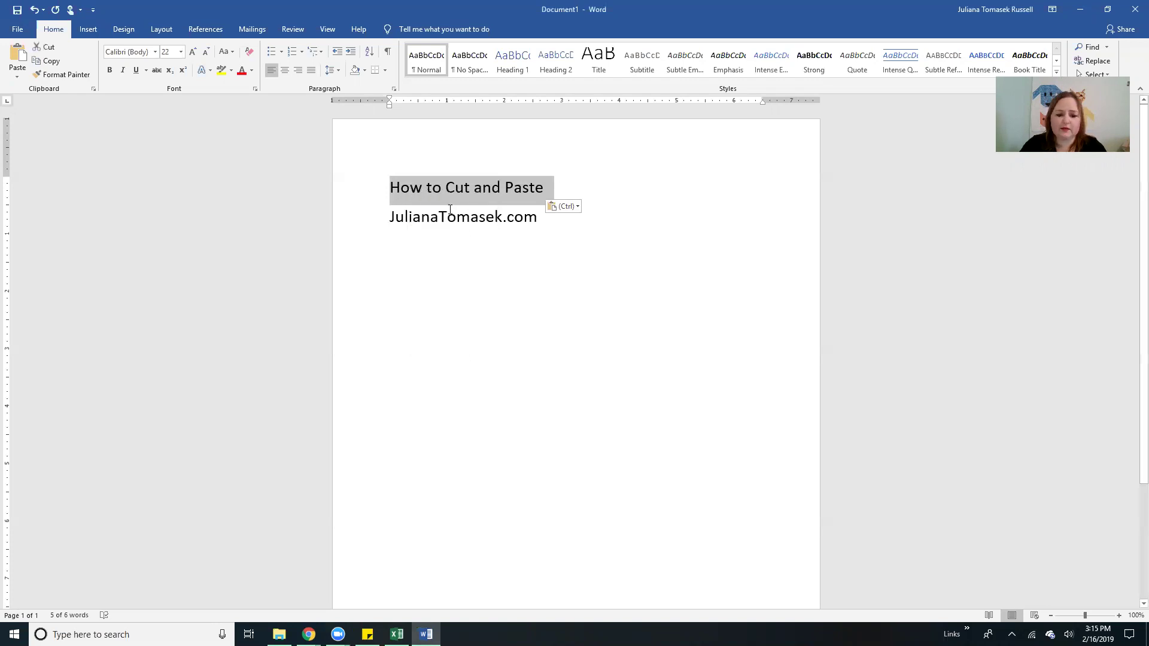
click(552, 187)
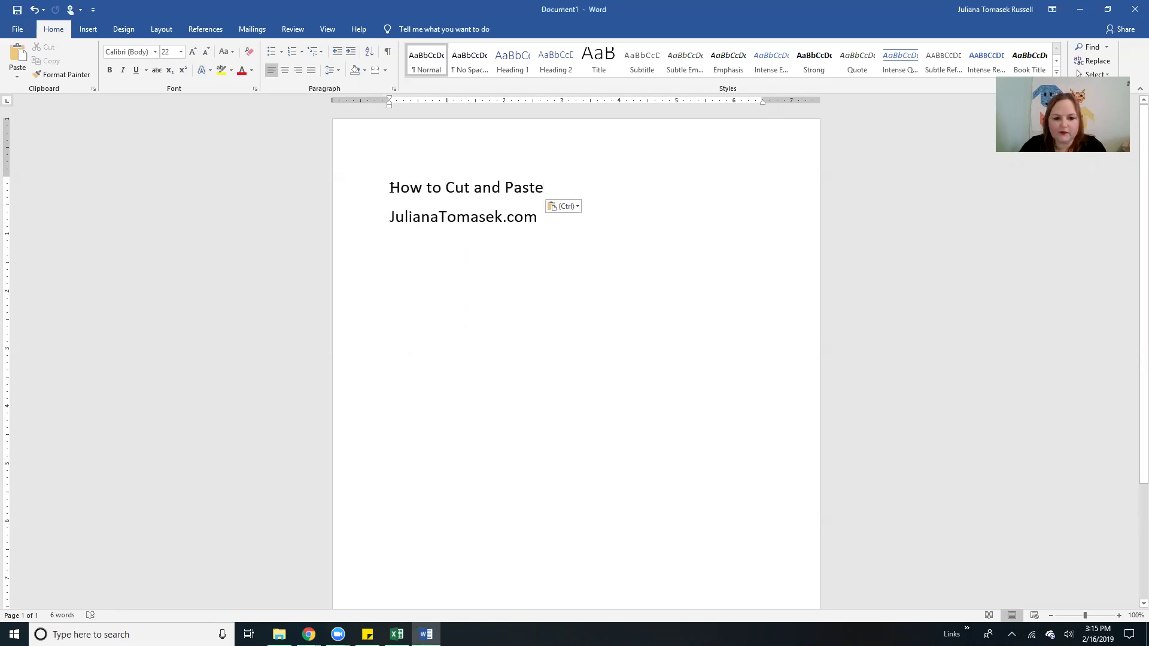
Reselect the whole heading, cancel the move menu, and bring up its Cut/Copy context menu
click(390, 187)
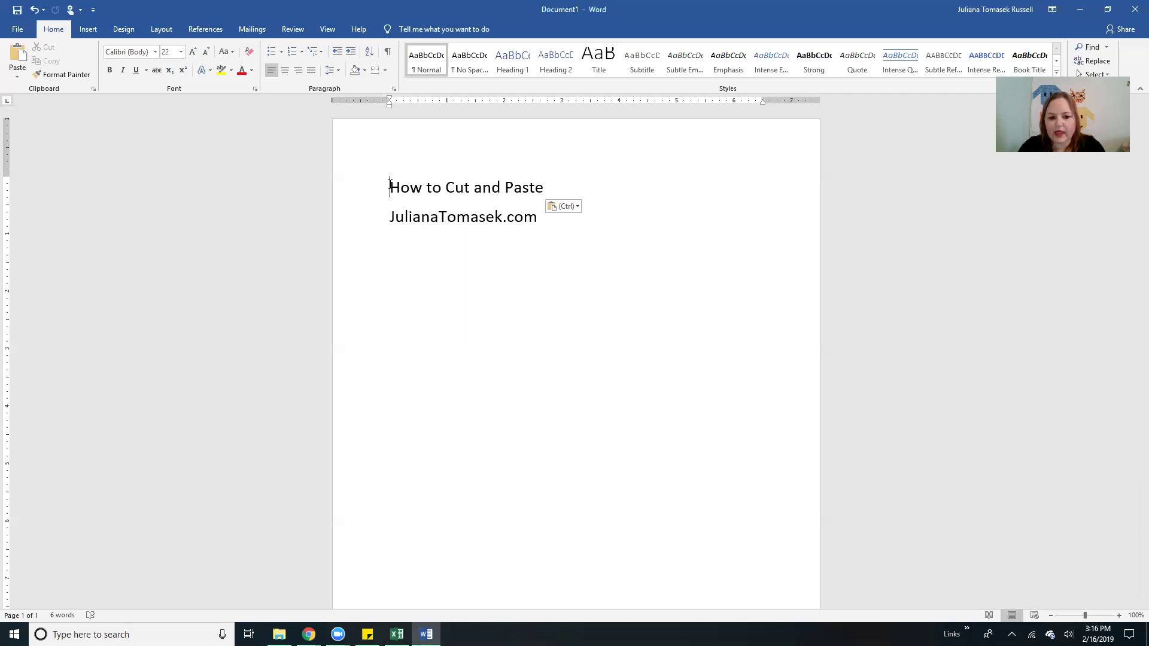
drag(390, 187, 534, 189)
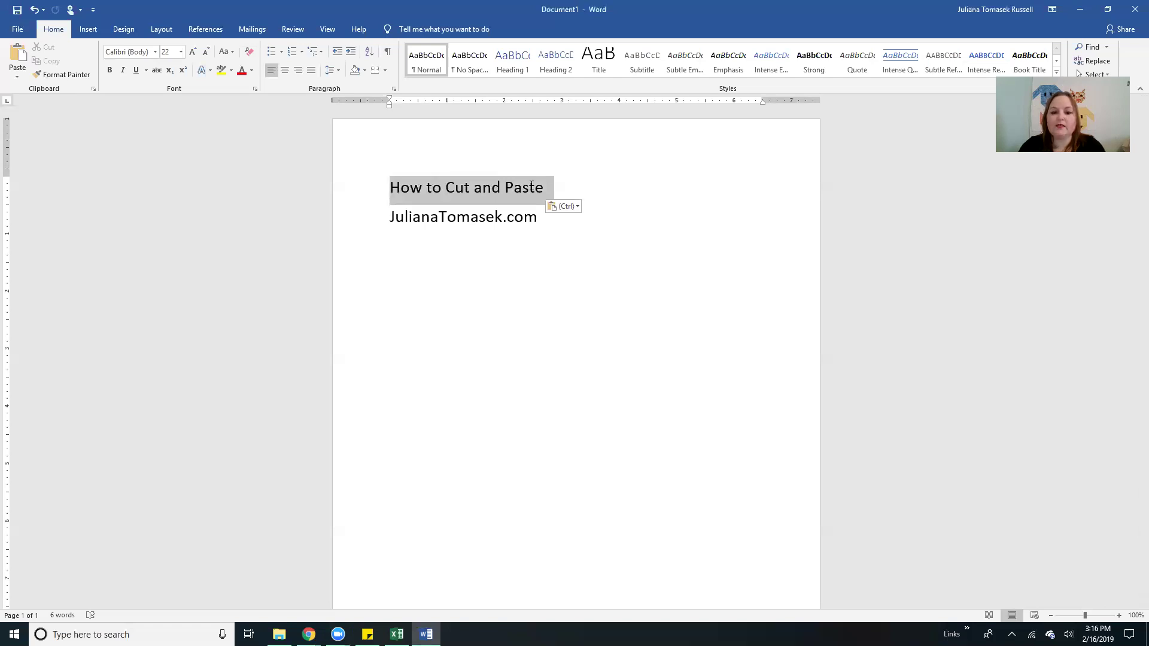
drag(534, 189, 534, 189)
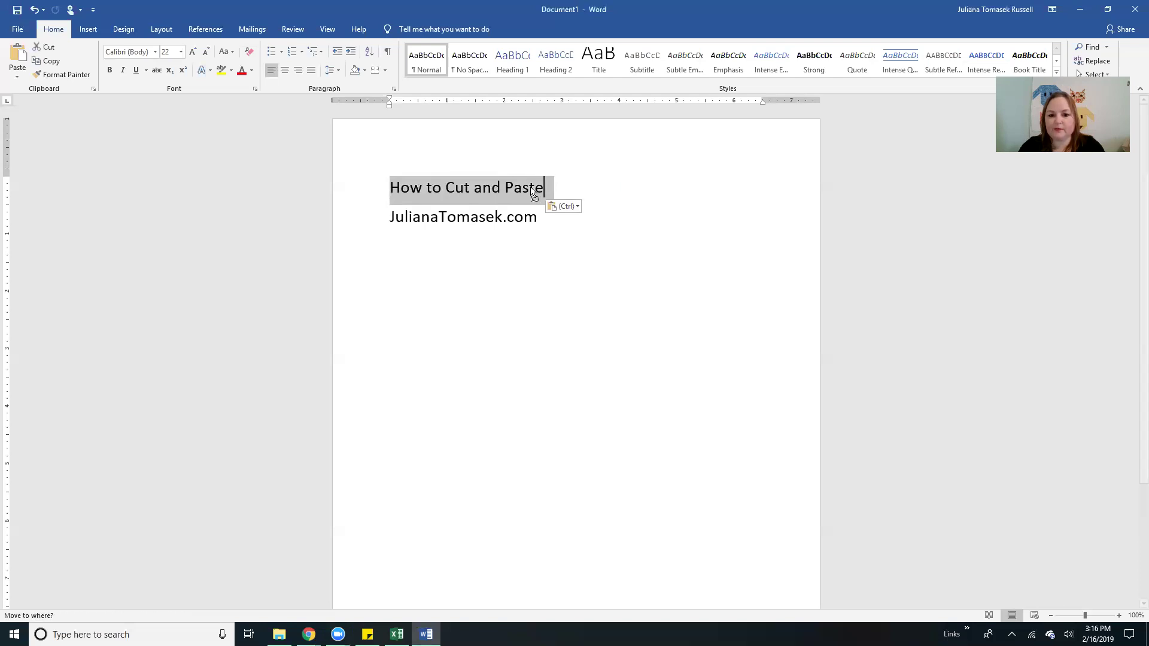
right_click(531, 192)
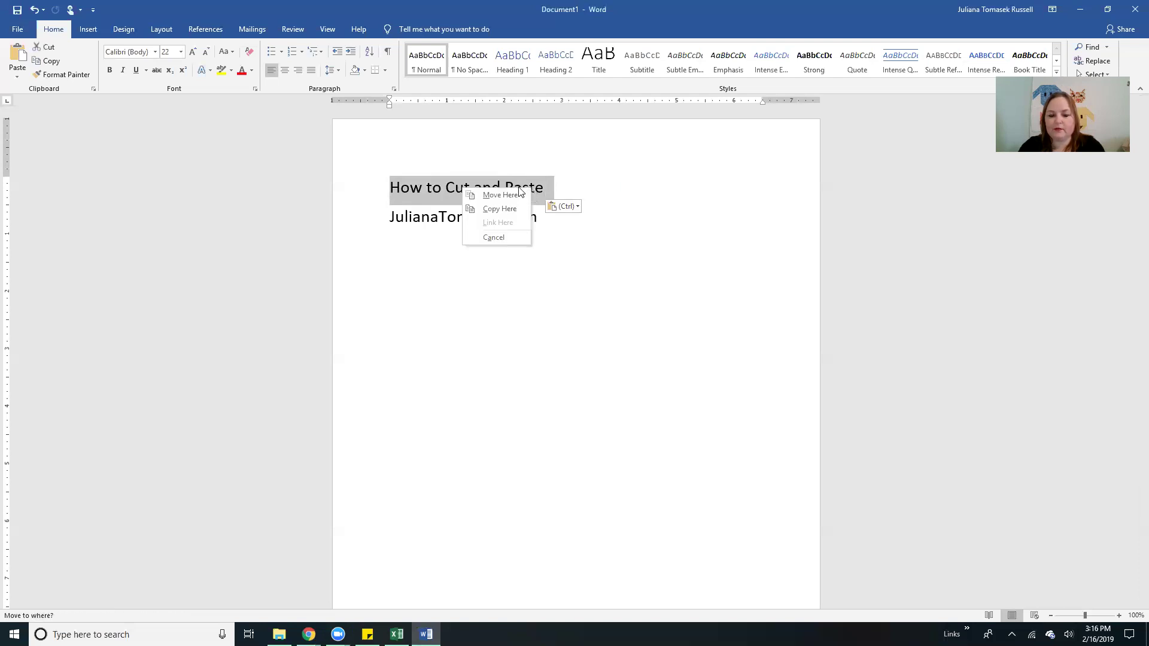
click(537, 189)
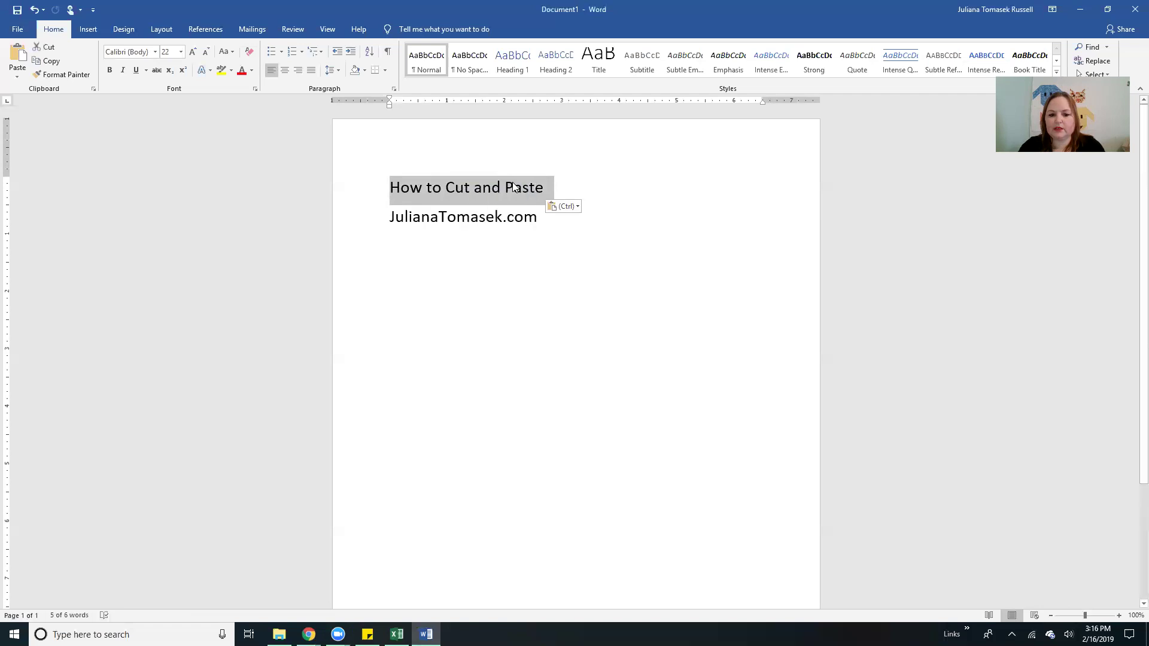
right_click(533, 193)
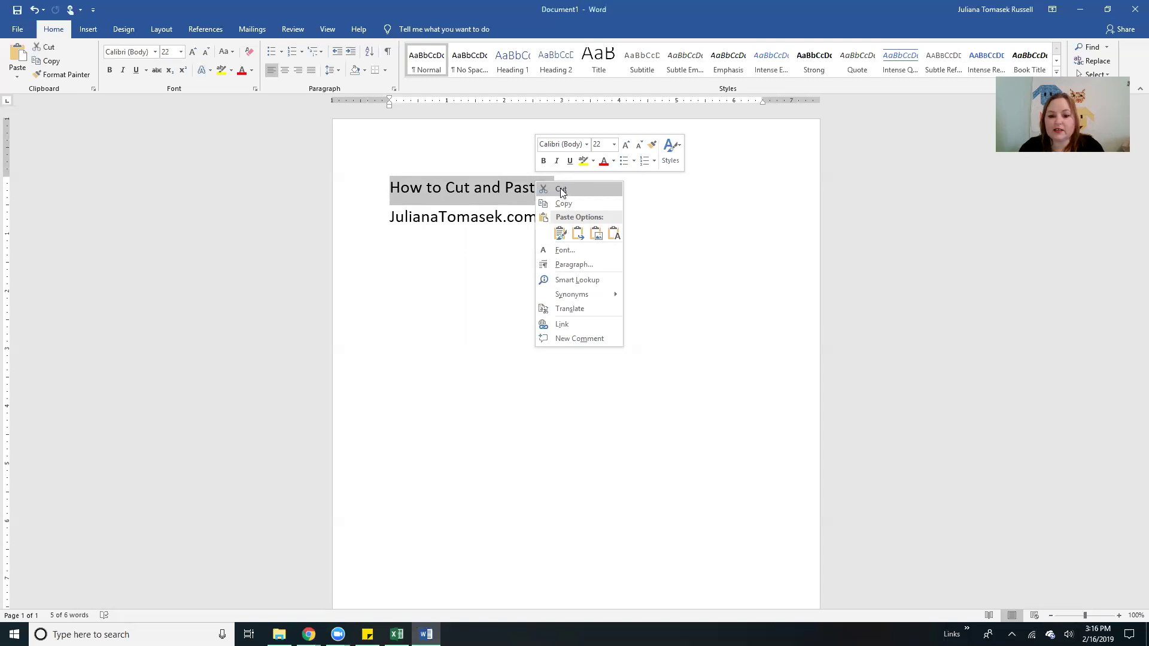
Cut the 'How to Cut and Paste' heading and add a new line below 'JulianaTomasek.com'
click(561, 189)
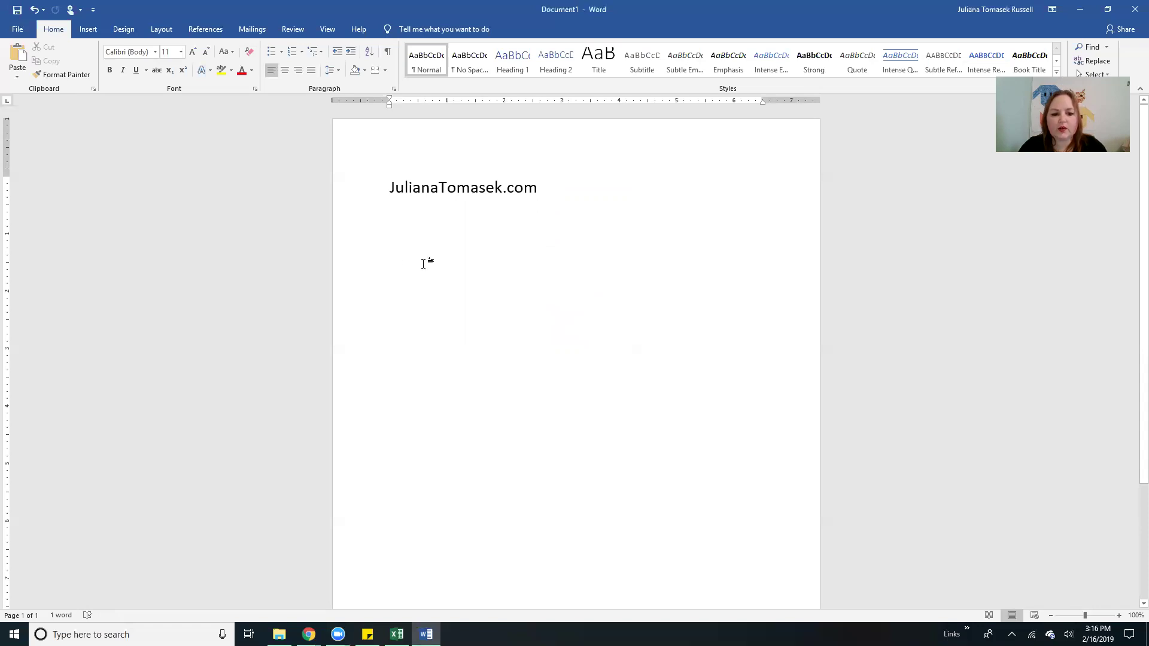
key(Return)
key(Return)
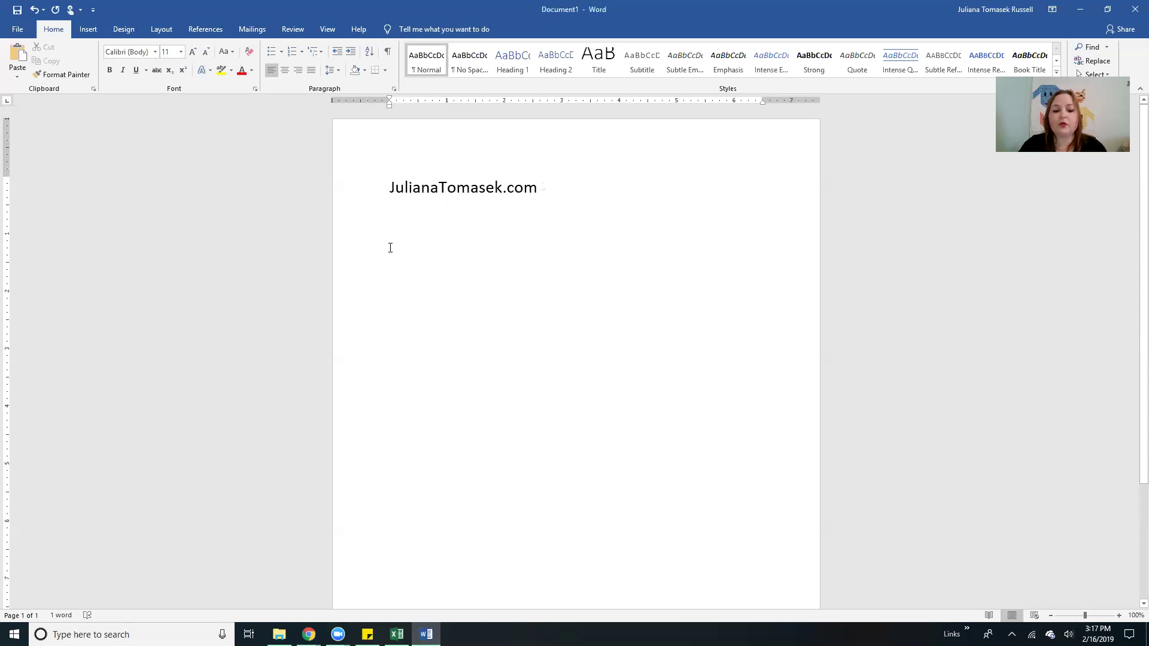
Paste the heading on the empty line with Keep Source Formatting
right_click(390, 248)
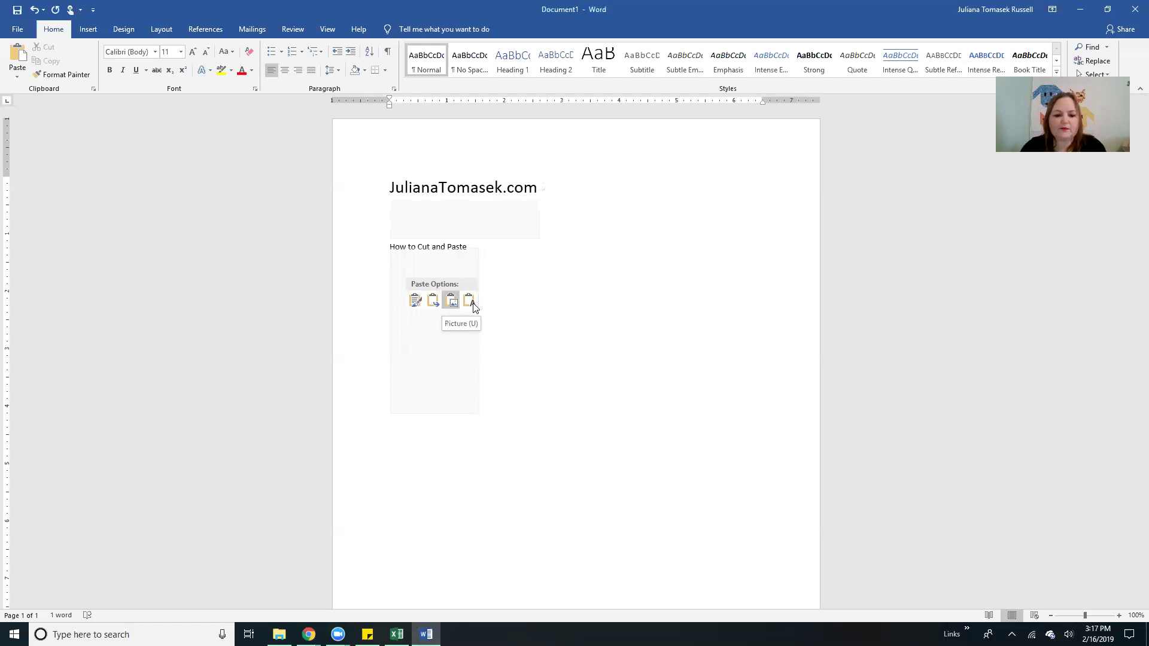
click(415, 302)
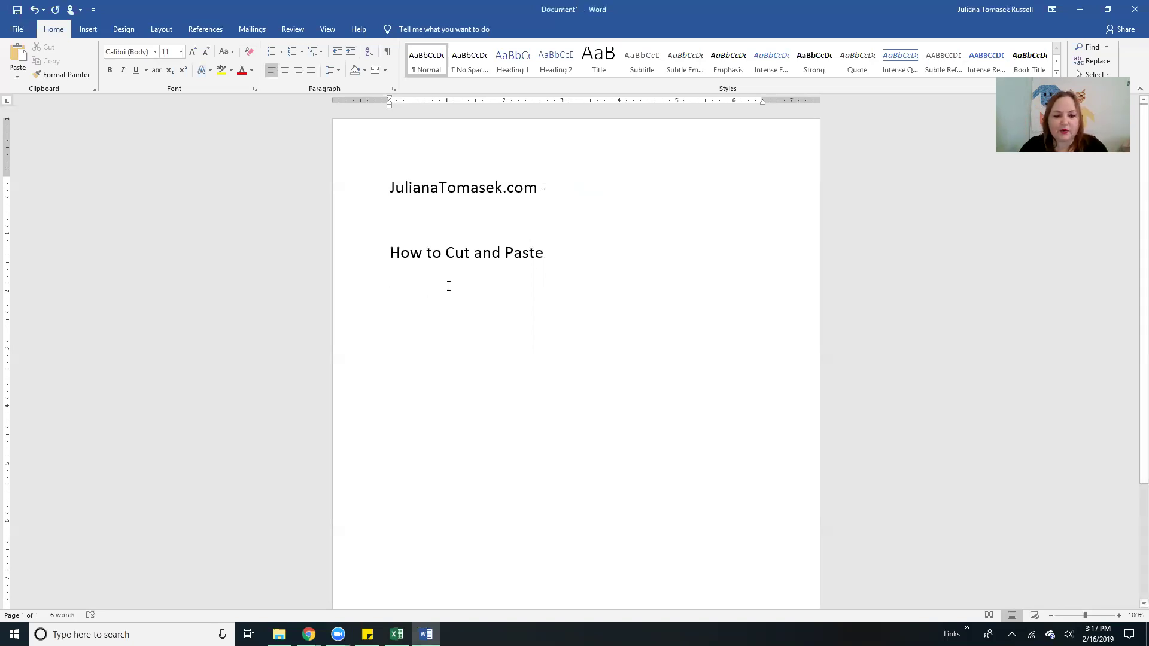
Paste four more heading copies: two with Keep Source Formatting, two with Home > Paste
right_click(389, 293)
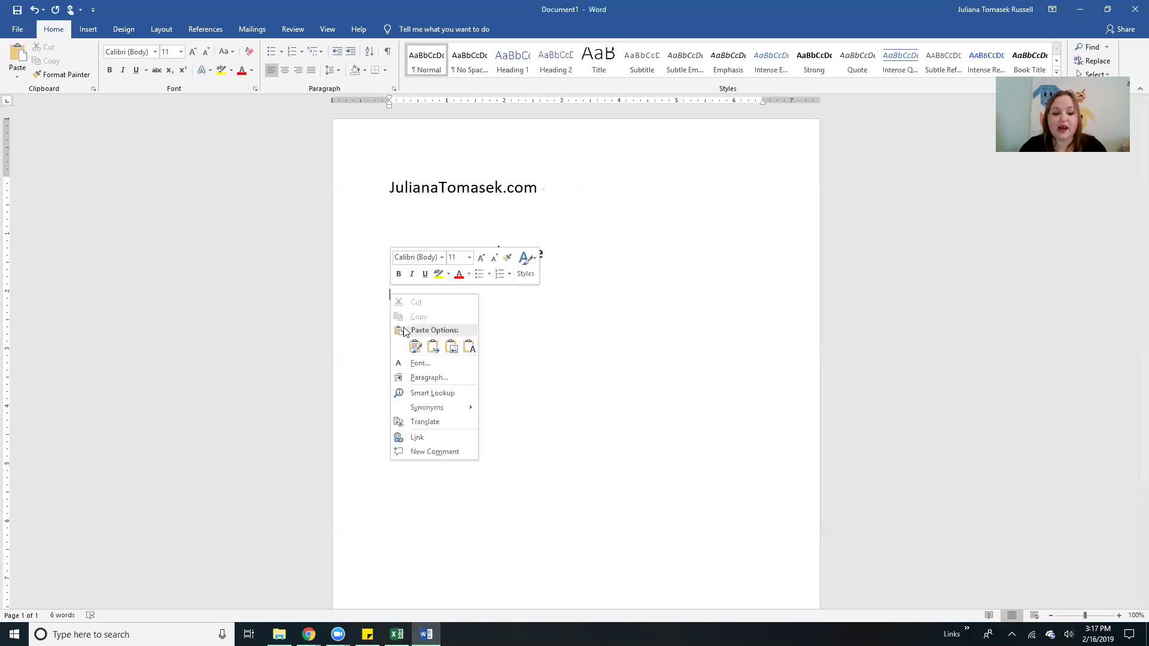
click(412, 346)
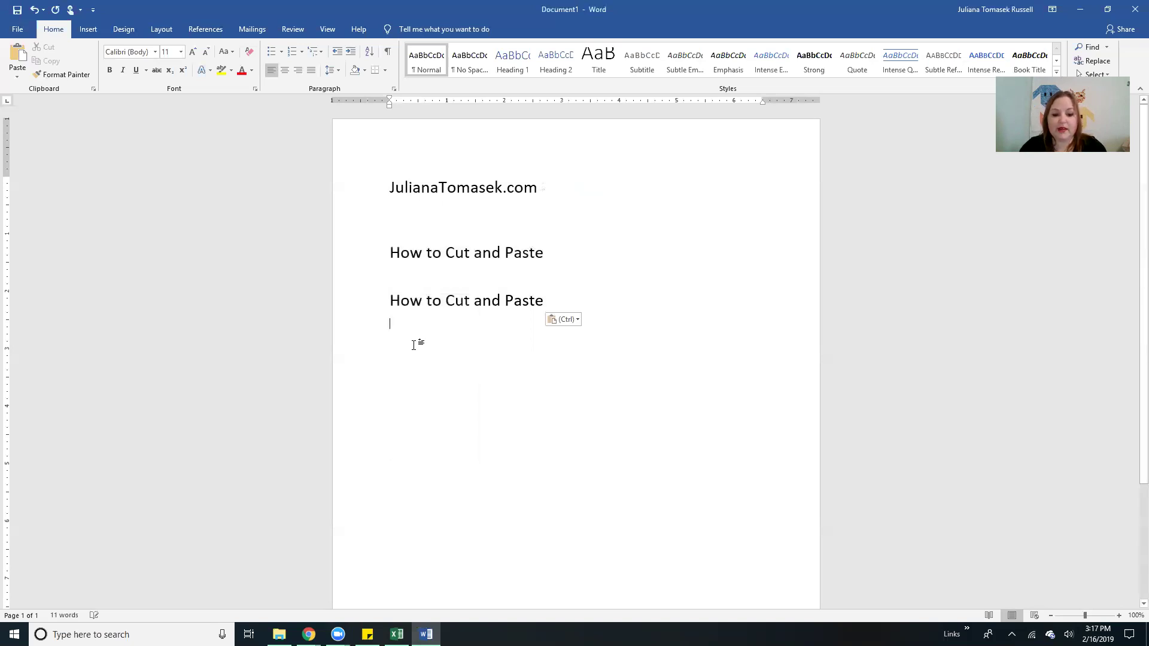
right_click(403, 328)
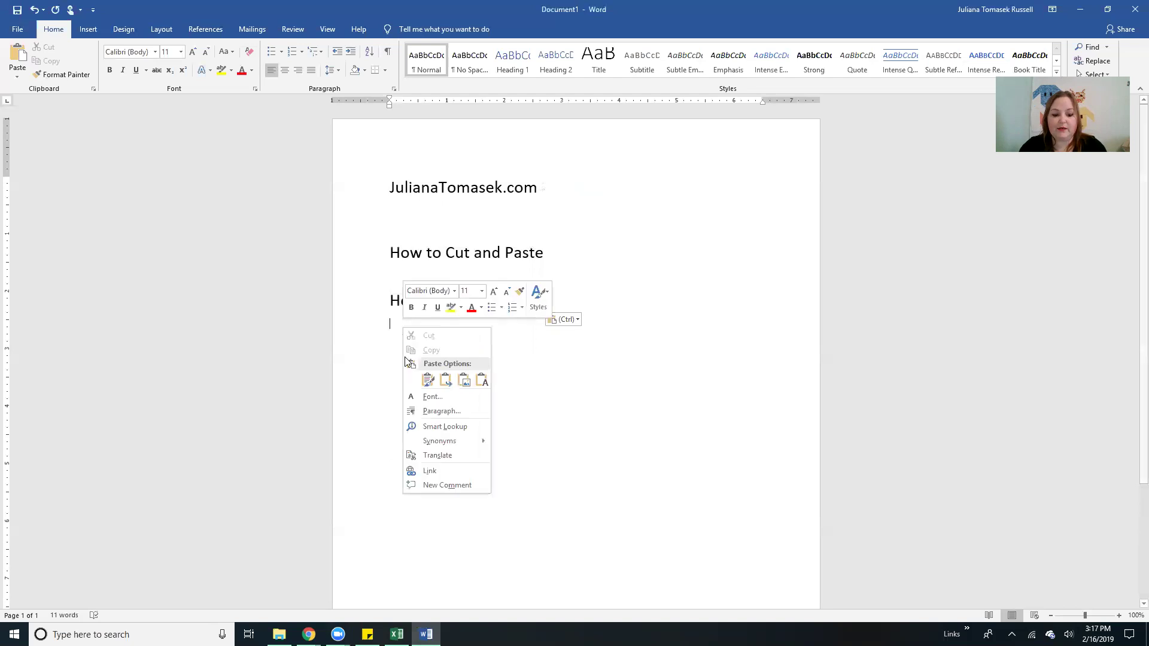
click(426, 381)
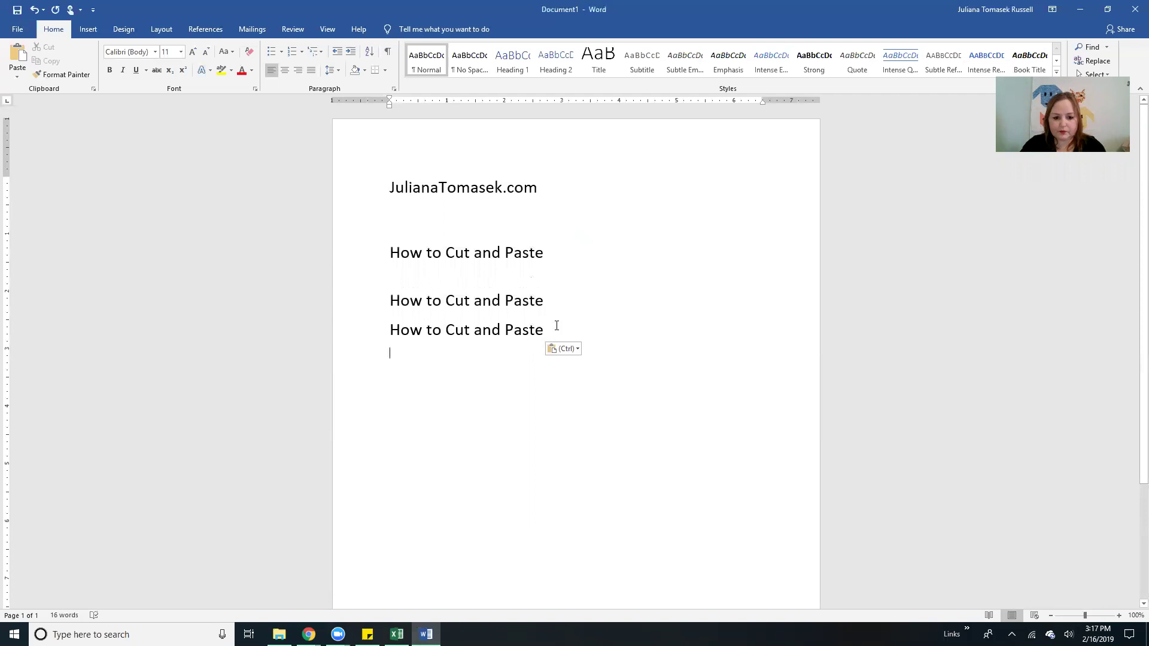
click(21, 56)
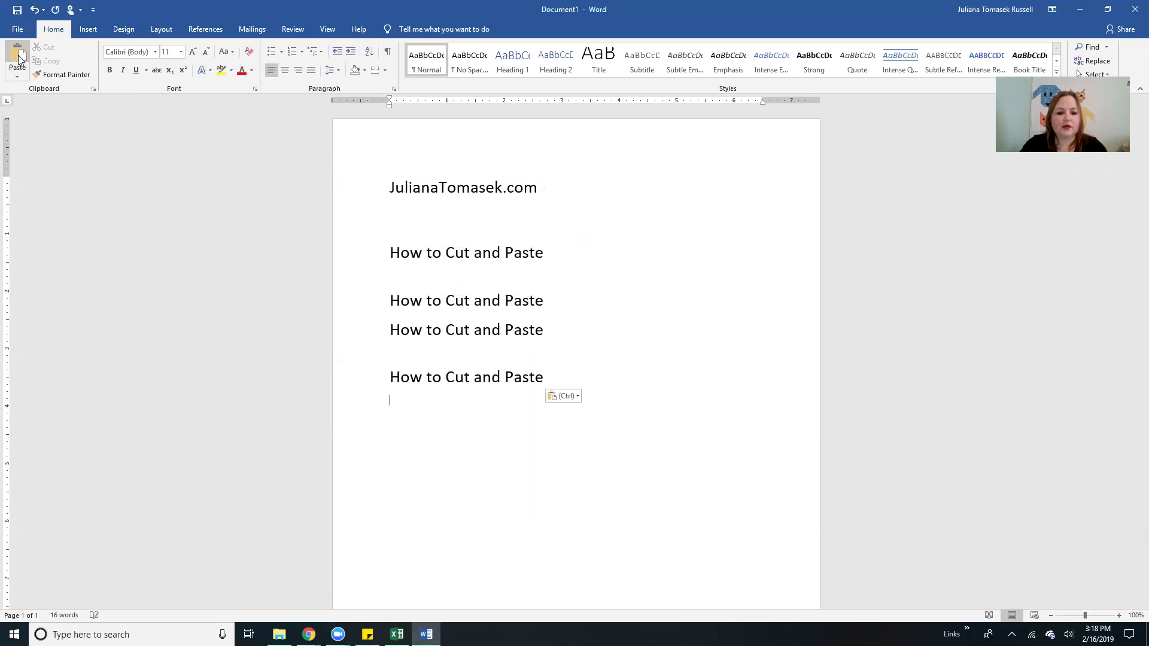
click(21, 56)
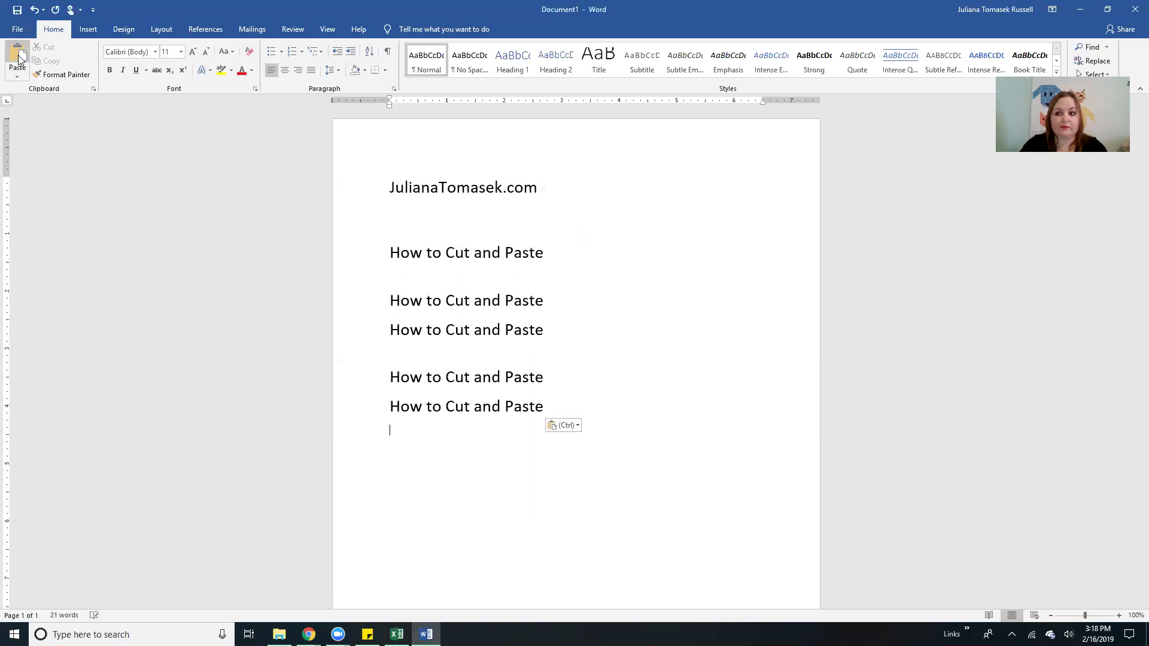
click(503, 216)
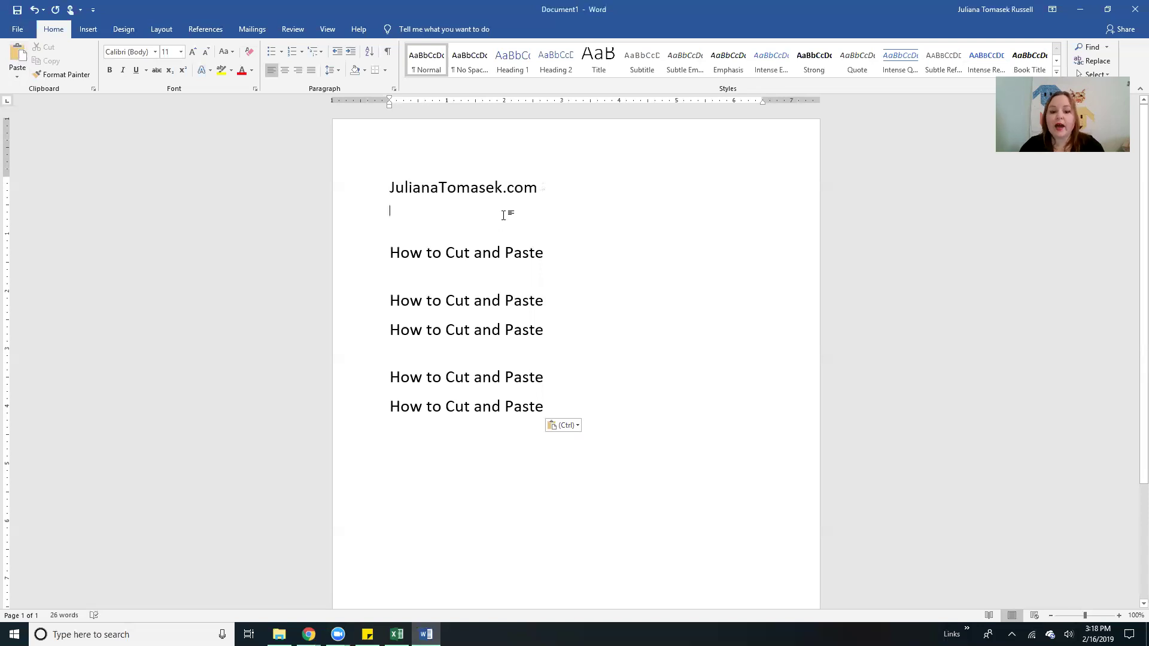
click(388, 188)
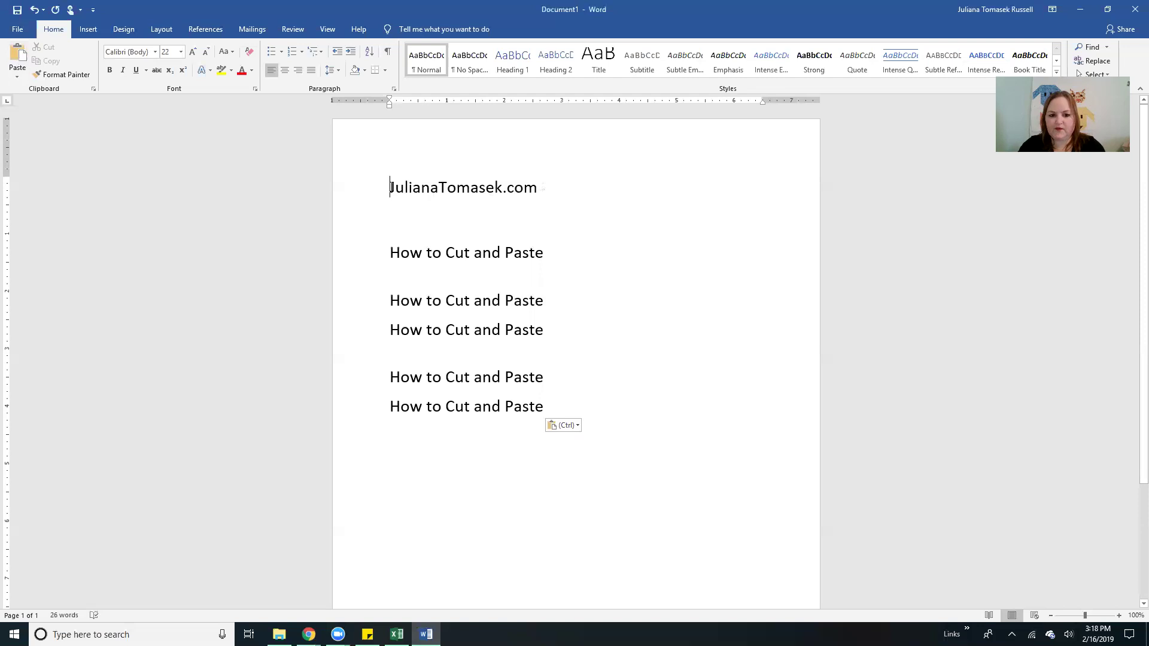
drag(390, 187, 539, 190)
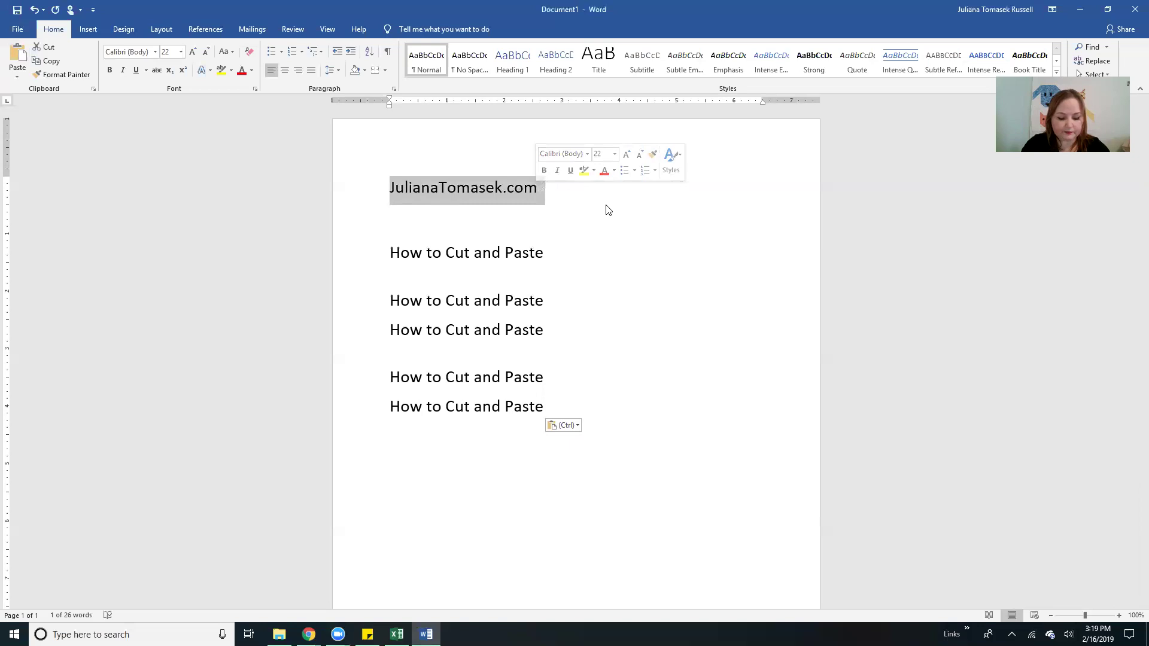
text(x)
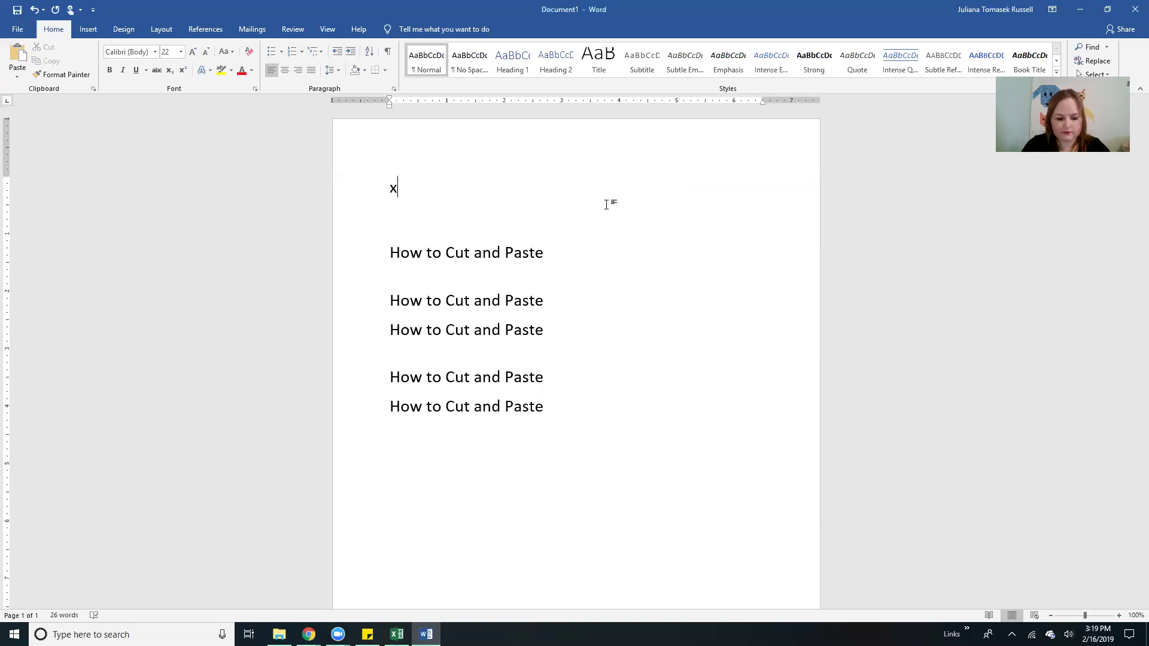
click(35, 11)
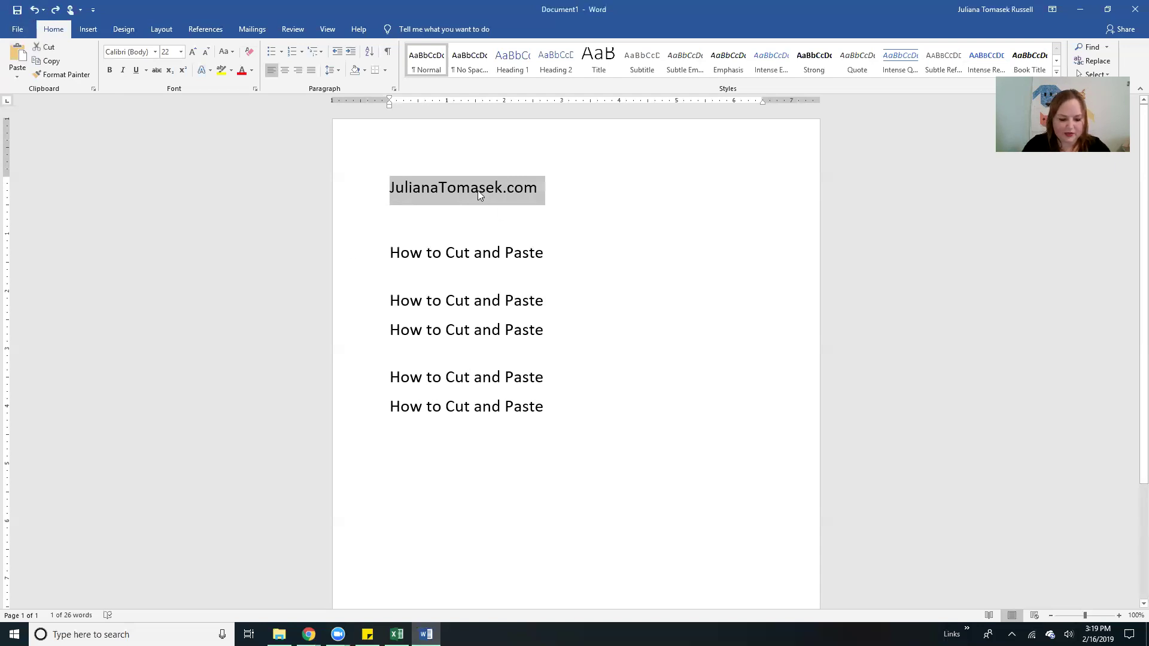
Cut the selected 'JulianaTomasek.com' line with Ctrl+X
key(ctrl+x)
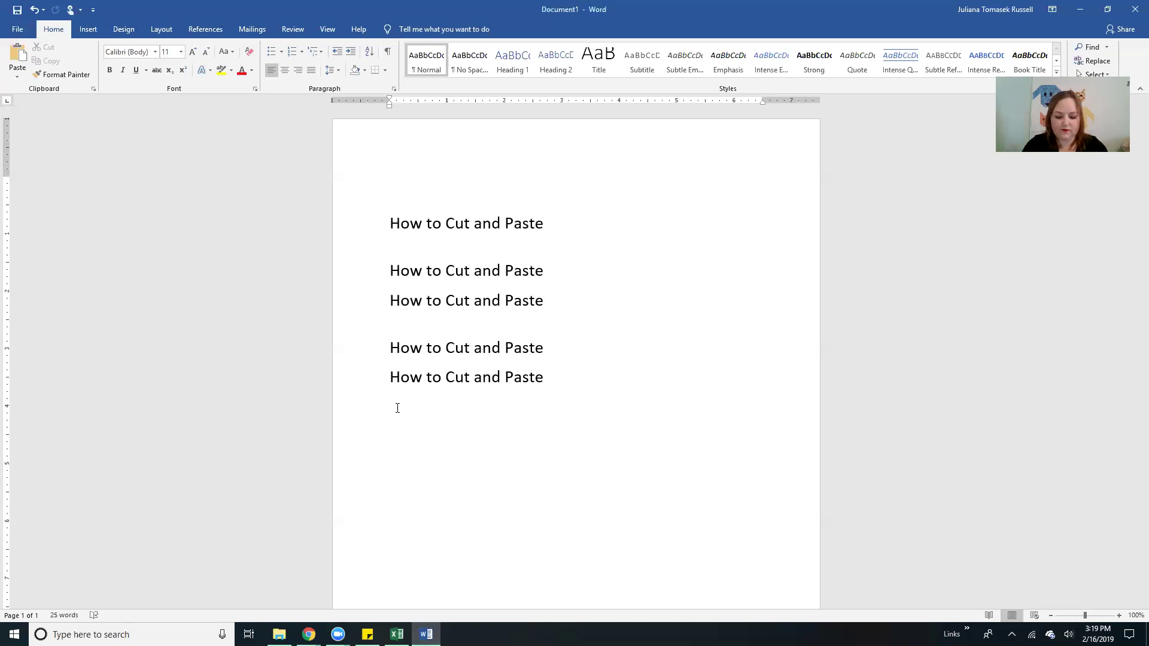
Paste 'JulianaTomasek.com' on the line below the last heading with Ctrl+V
key(ctrl+v)
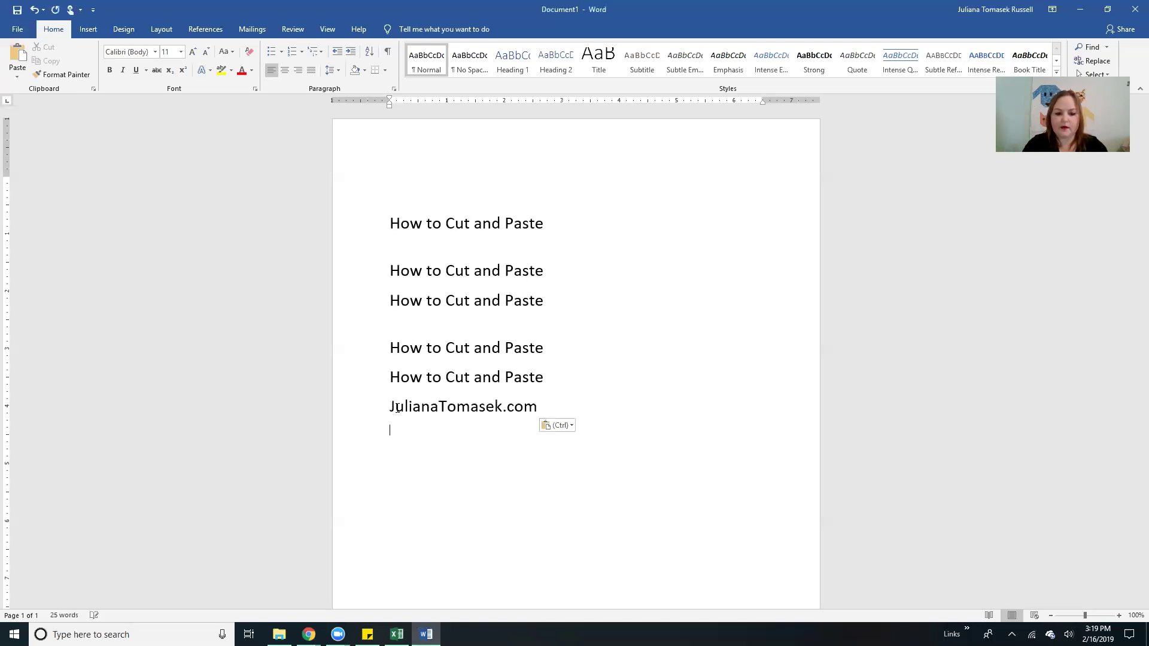